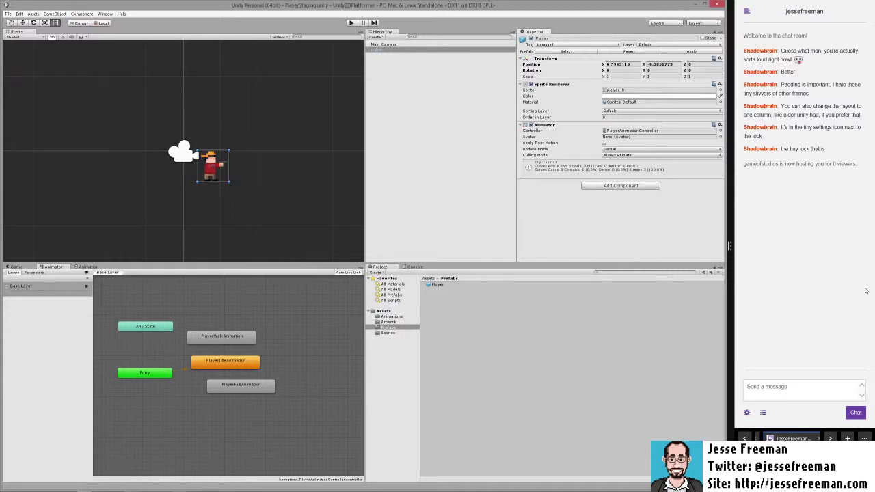
Step: Run the scene with the Player object selected and stop playback
left_click(373, 51)
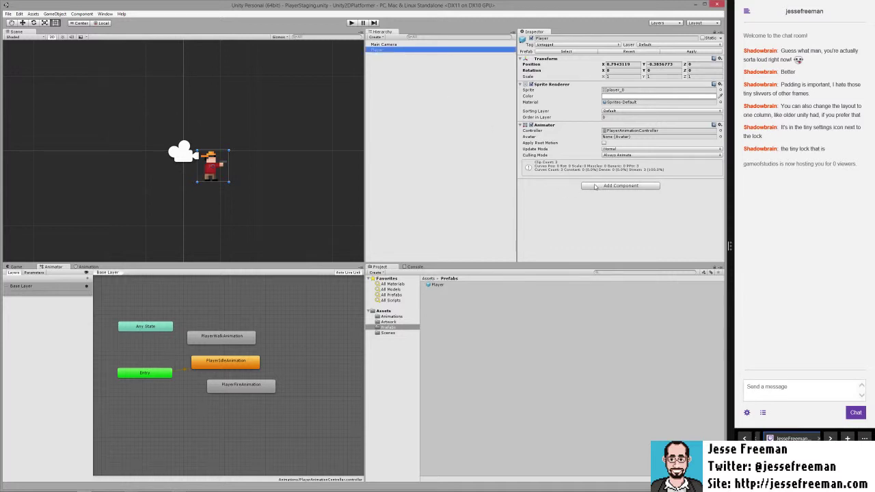
left_click(351, 23)
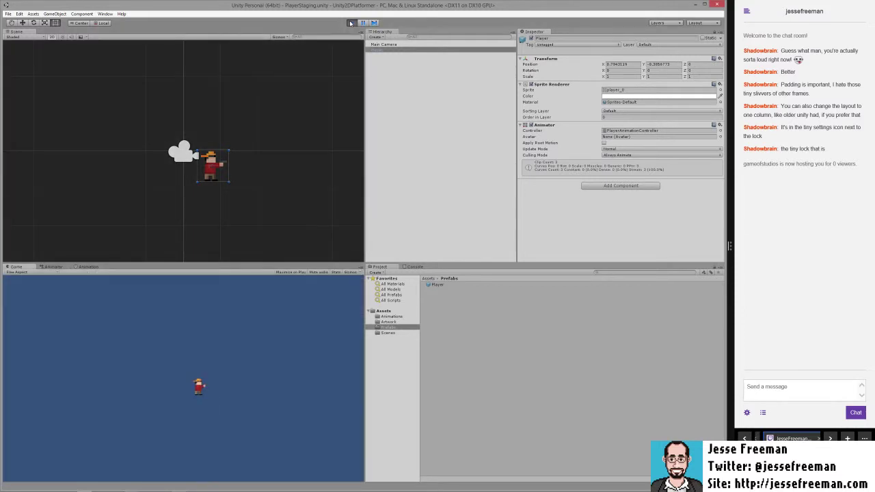
left_click(350, 23)
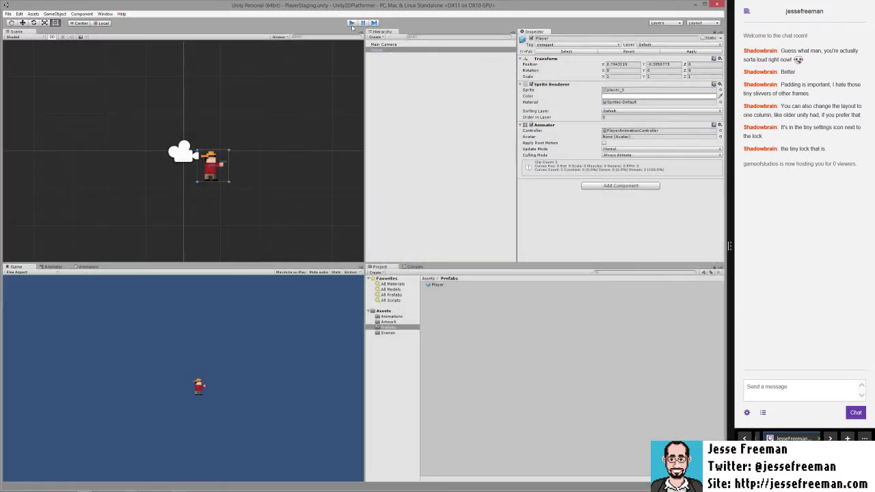
Step: Add a Rigidbody 2D component to the Player and test how it behaves in play mode
left_click(599, 186)
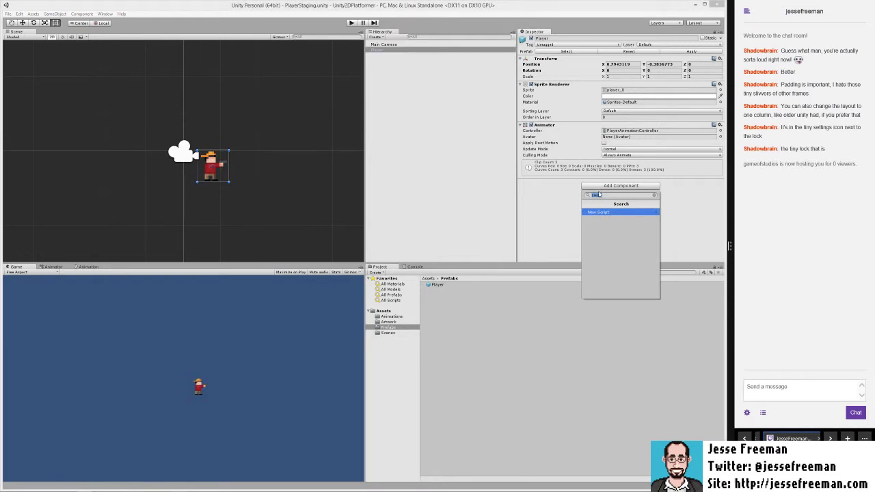
type("Rigi")
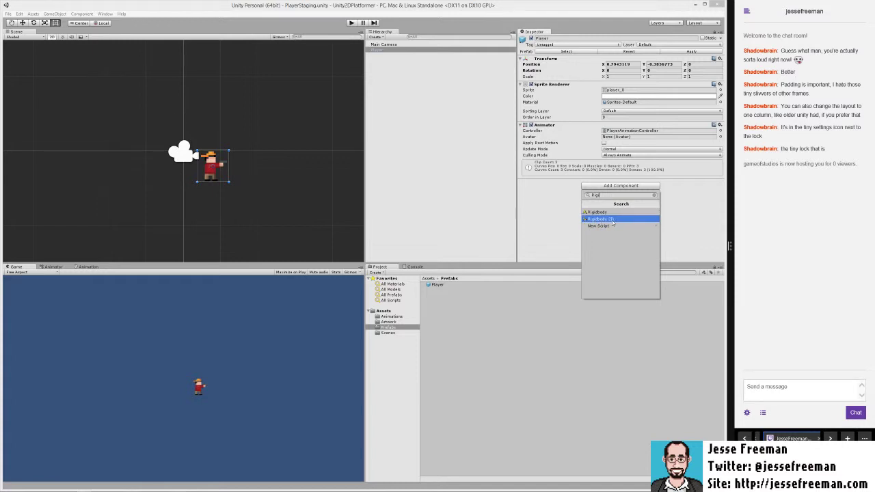
left_click(612, 220)
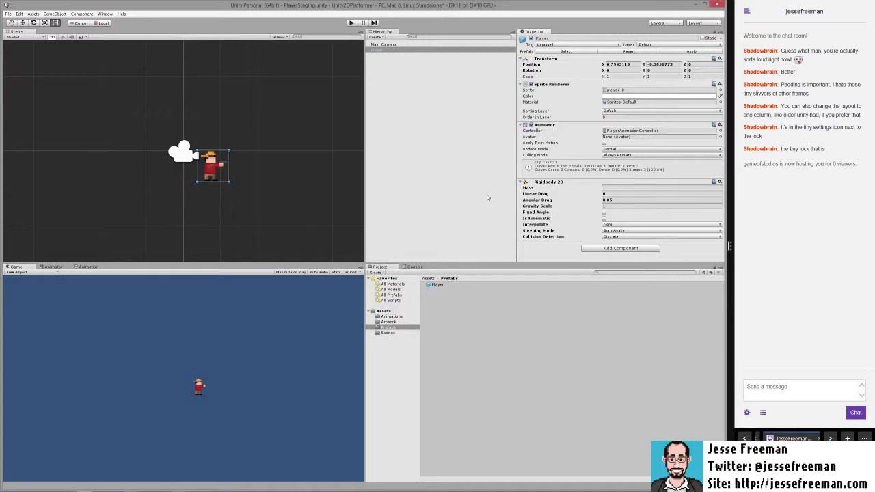
left_click(351, 22)
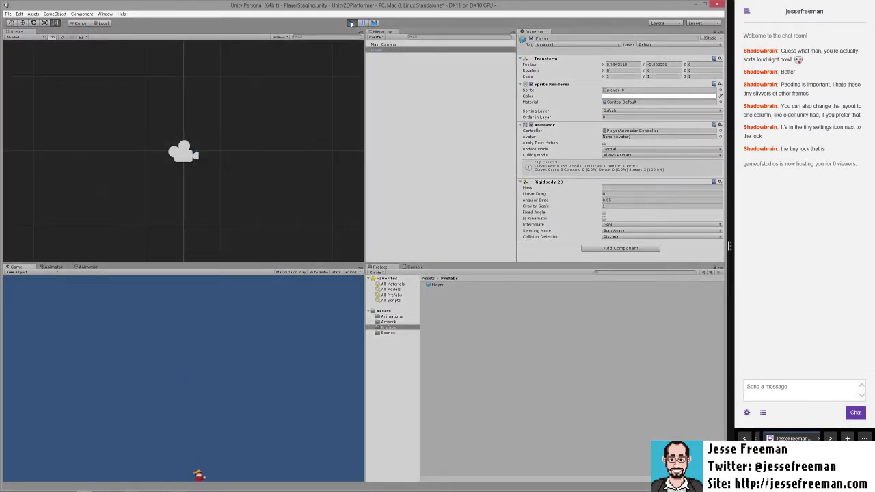
left_click(352, 22)
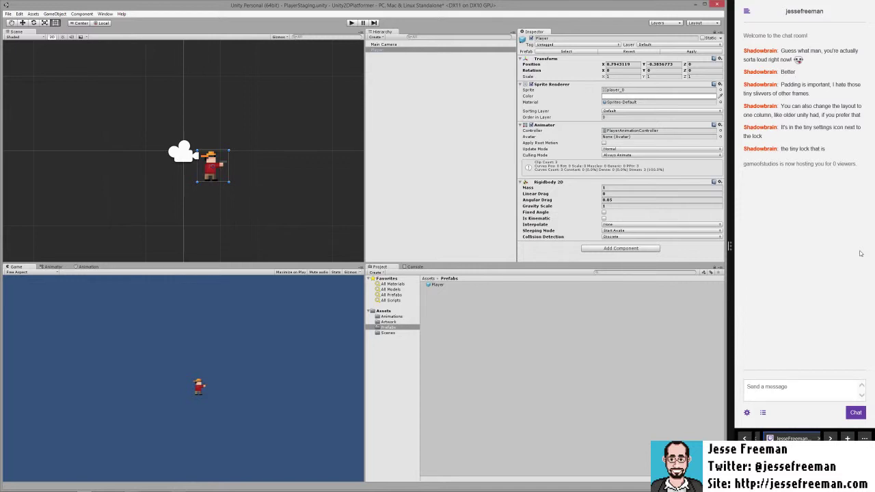
Step: Enable Fixed Angle on the Player's Rigidbody 2D and Apply Root Motion on its Animator, and test both in play mode
left_click(604, 213)
left_click(604, 143)
left_click(350, 22)
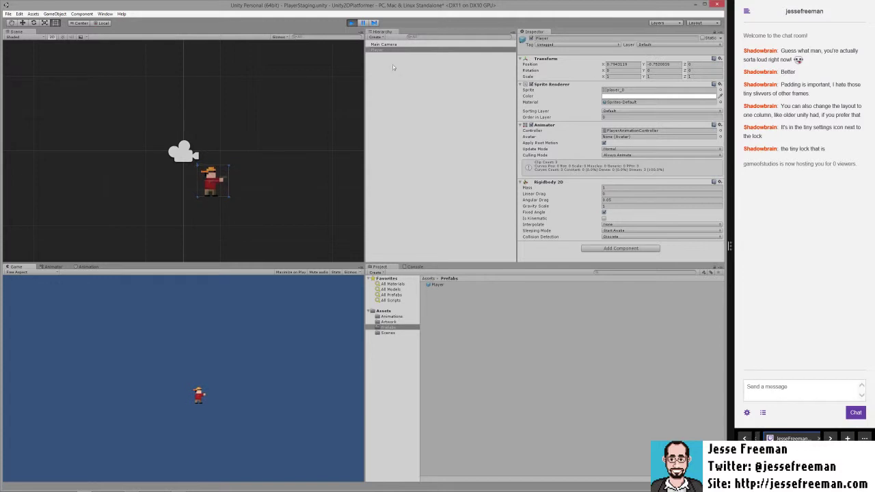
left_click(351, 22)
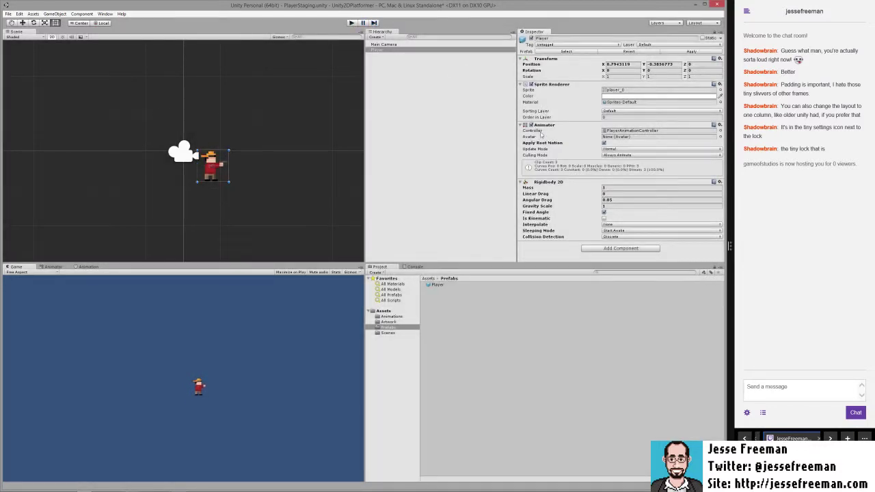
Step: Disable Apply Root Motion on the Player's Animator and apply the instance's changes to the Player prefab
left_click(603, 143)
left_click(438, 286)
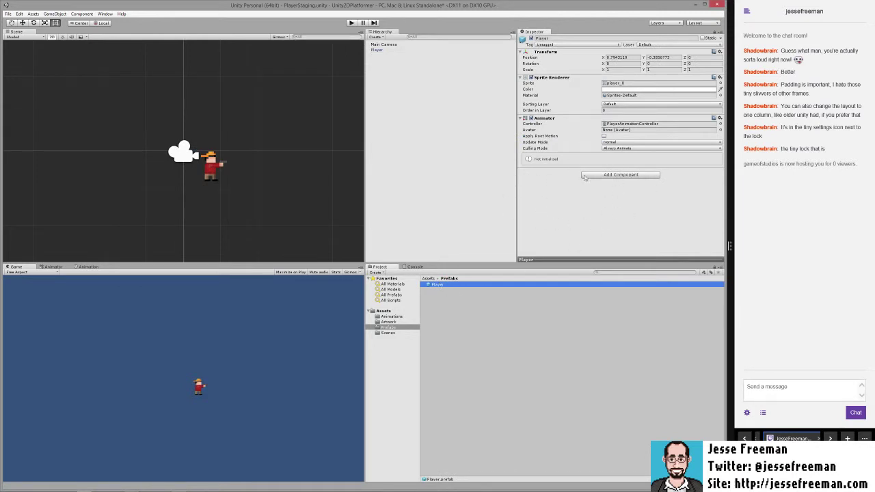
left_click(377, 50)
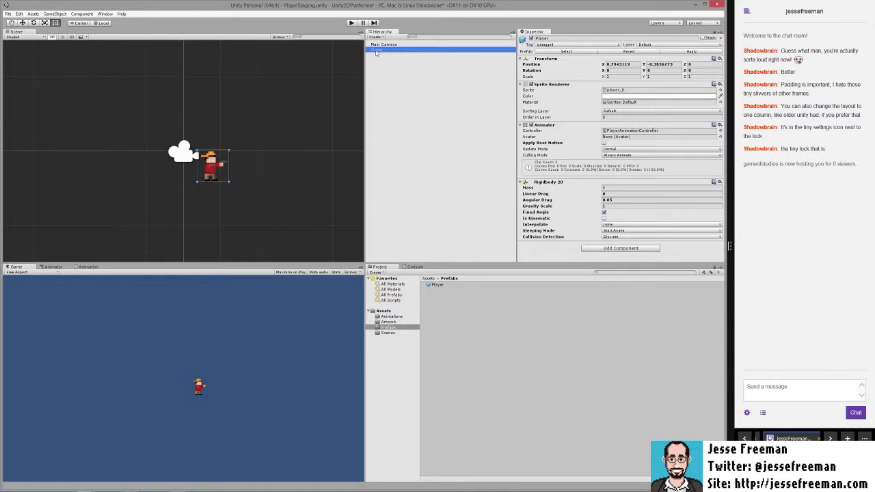
left_click(692, 52)
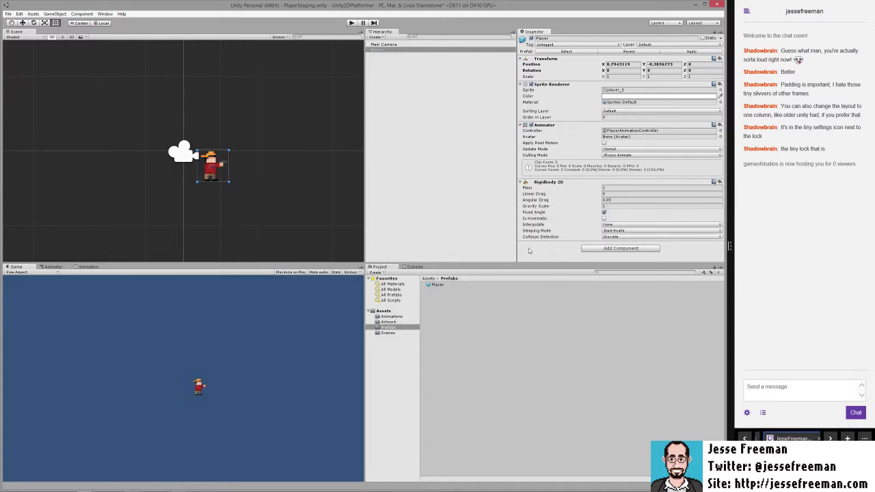
left_click(441, 286)
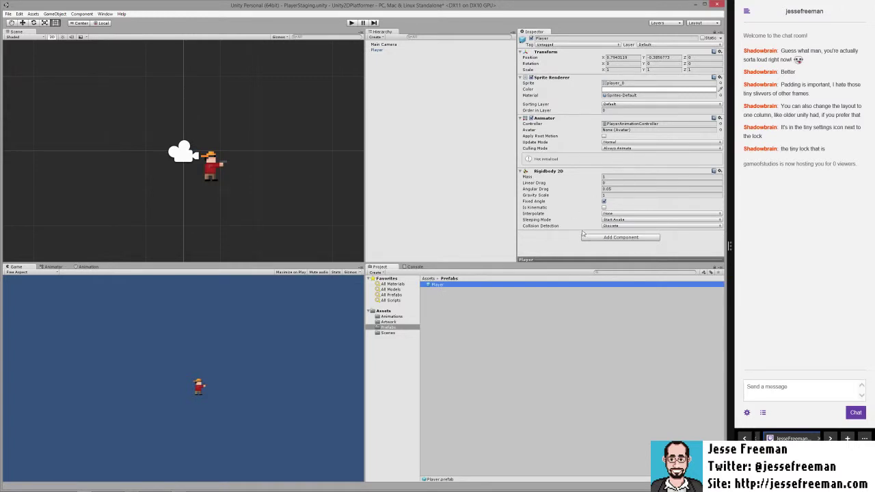
left_click(376, 50)
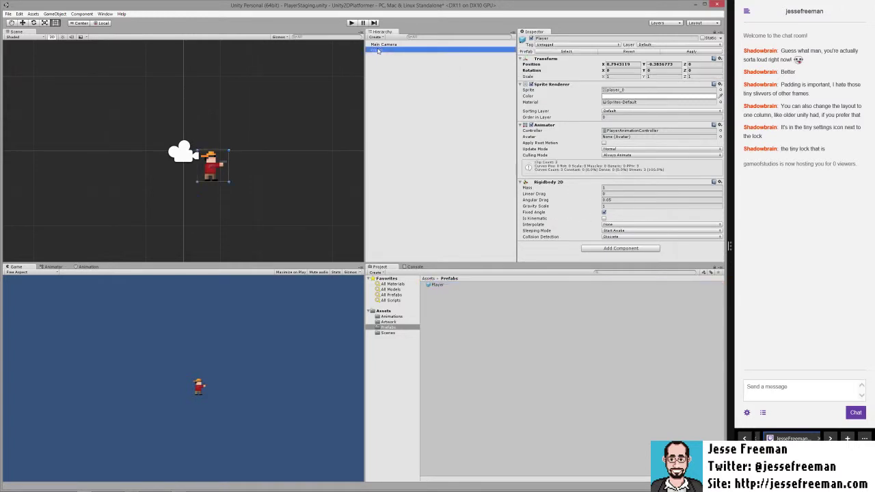
left_click(692, 52)
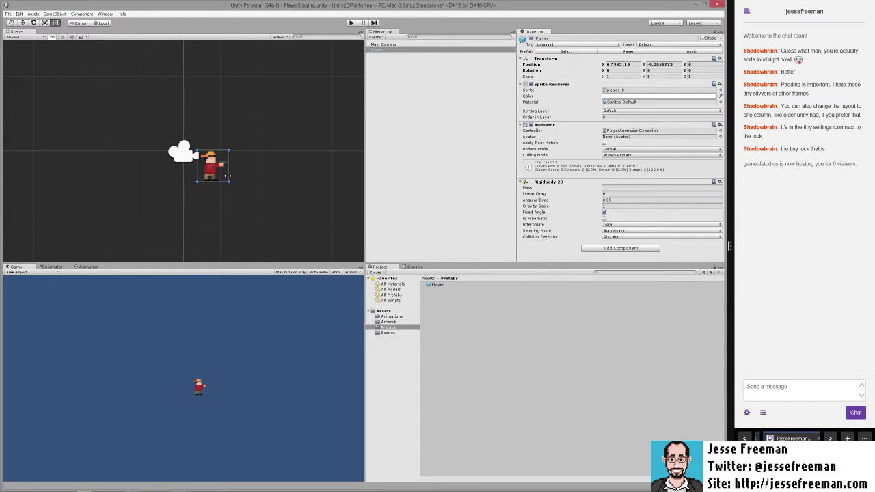
Step: Create a 3D Quad object in the scene near the Player
scroll(225, 161, "down", 3)
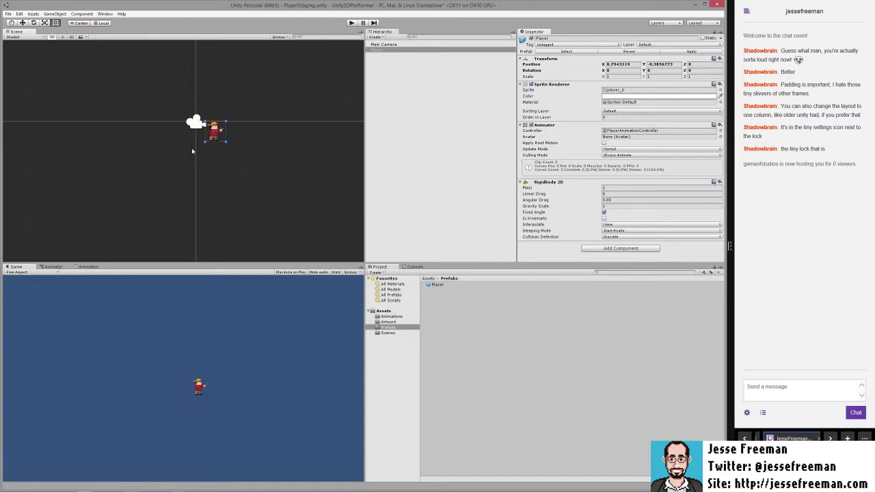
left_click(54, 14)
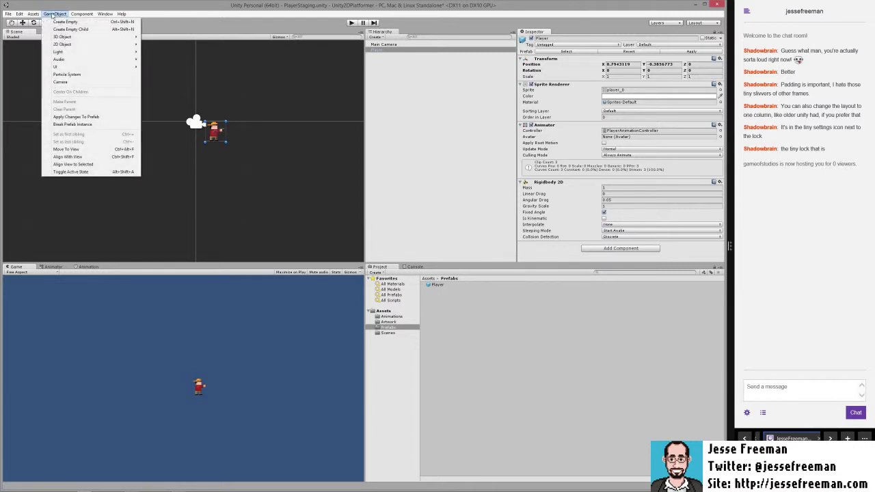
mouse_move(64, 40)
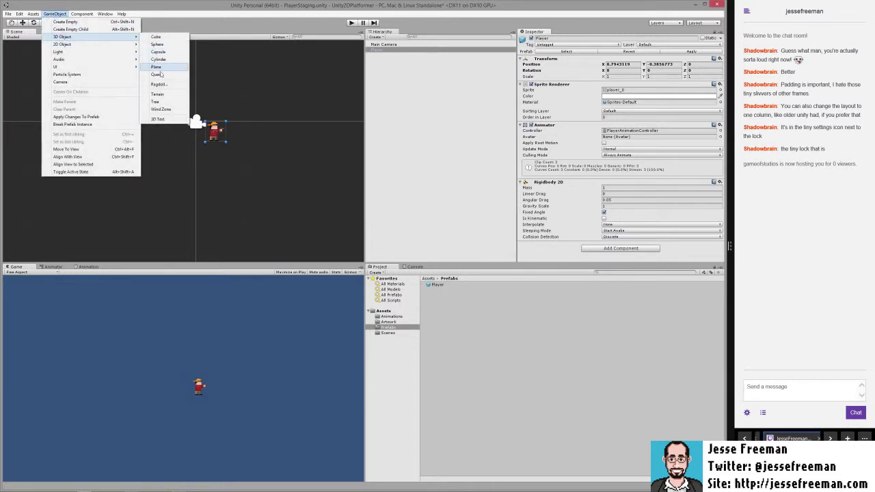
key("Escape")
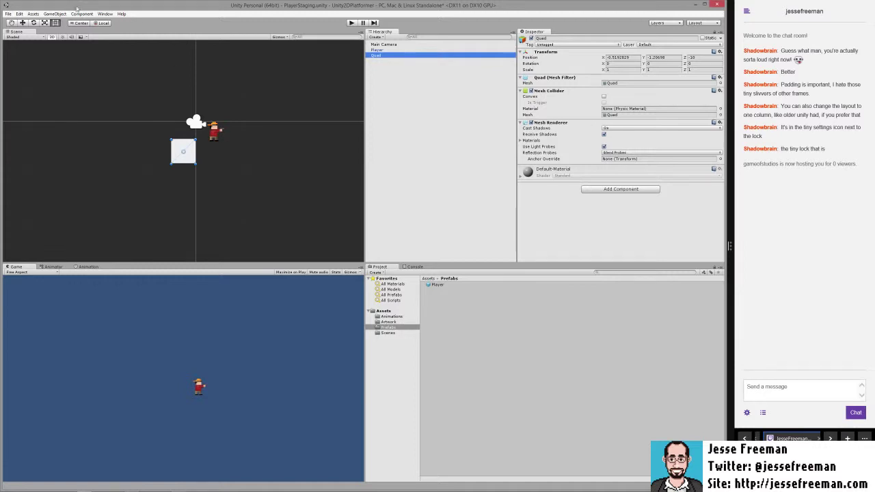
Step: Examine the Quad's depth relative to the camera and the Player in the 3D scene view, and return to the 2D view
left_click(52, 37)
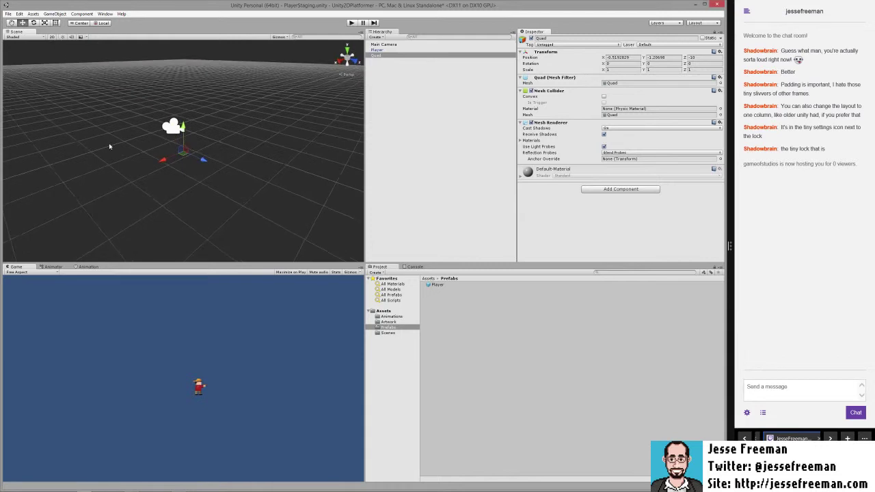
right_click_drag(109, 143, 155, 144)
scroll(156, 144, "up", 3)
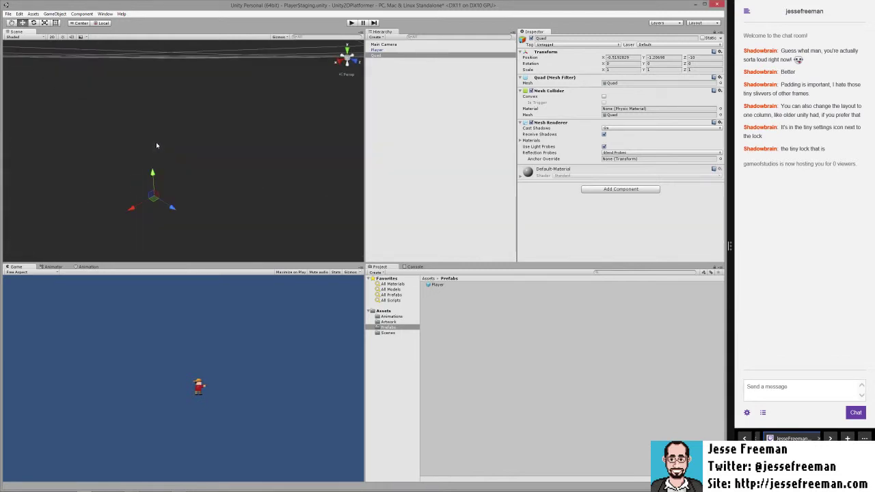
left_click(348, 74)
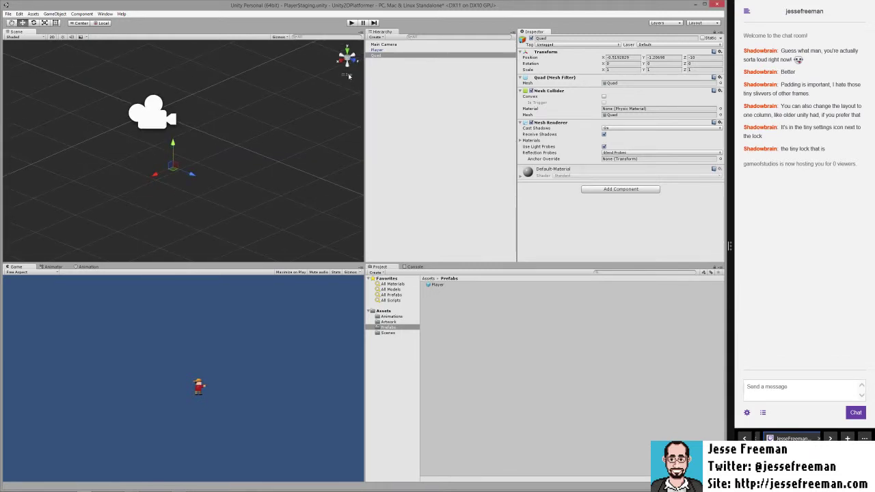
scroll(174, 138, "down", 2)
scroll(174, 137, "up", 3)
scroll(176, 135, "down", 3)
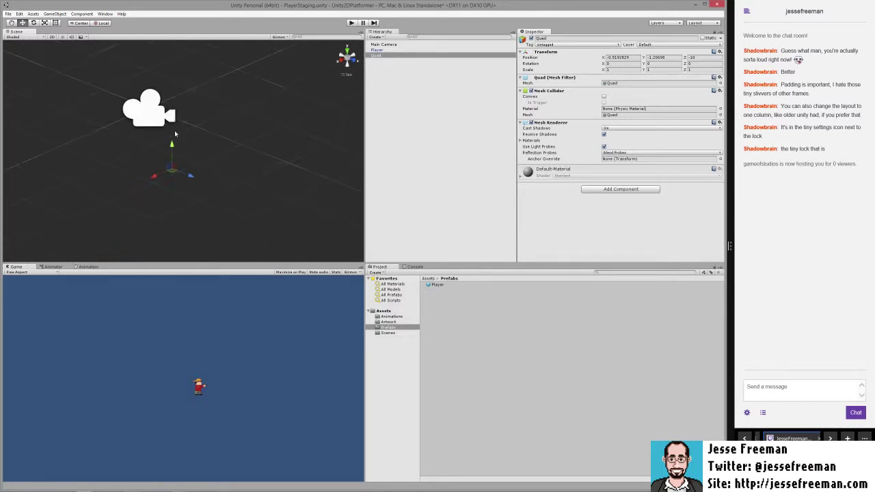
scroll(176, 134, "down", 3)
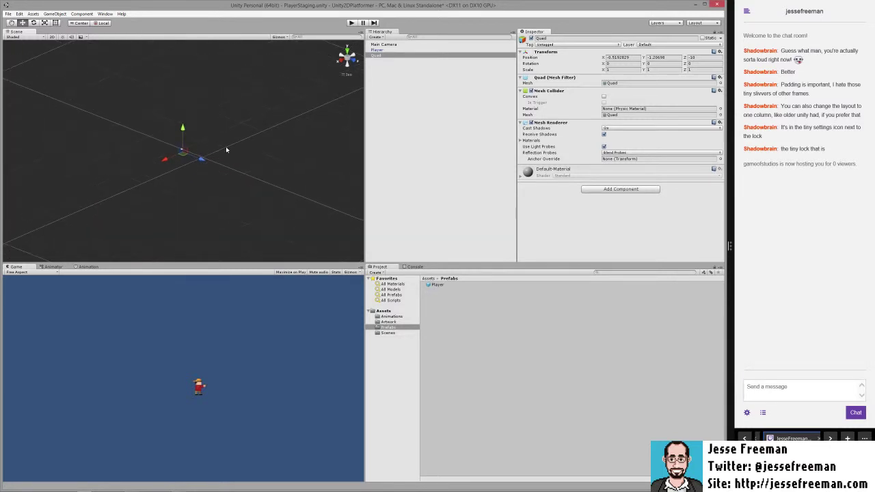
scroll(236, 156, "up", 3)
scroll(251, 160, "down", 3)
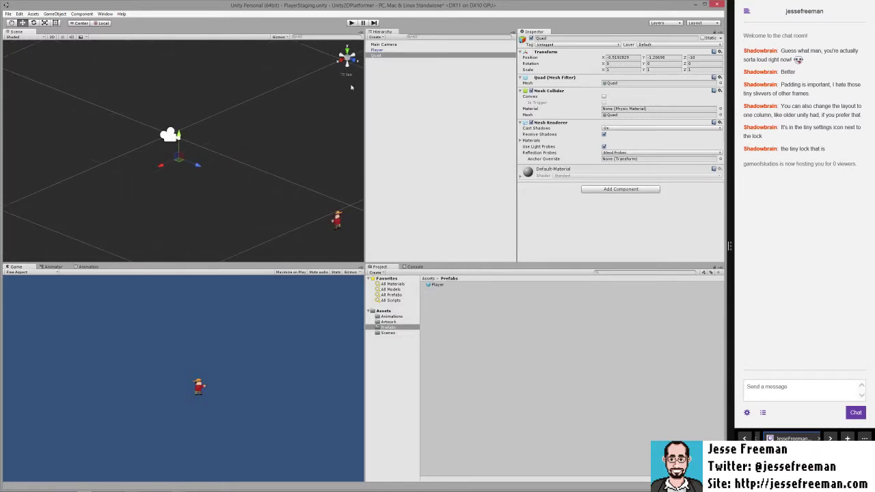
double_click(374, 56)
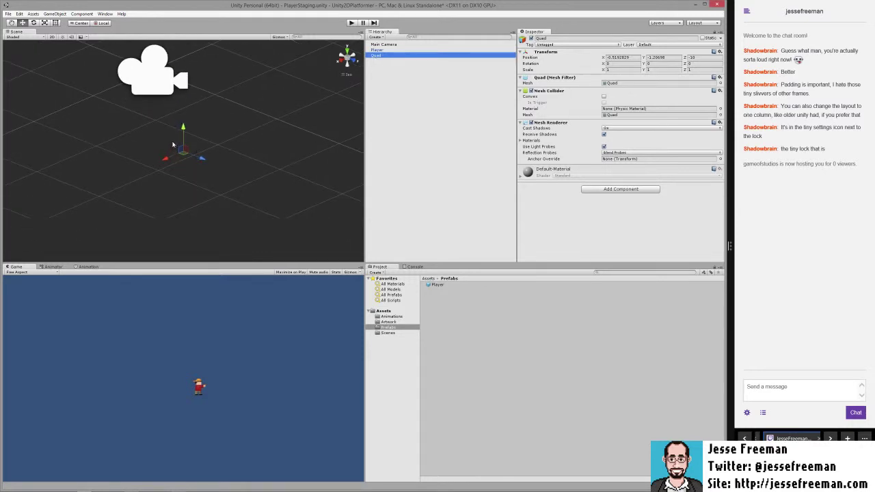
scroll(219, 141, "down", 3)
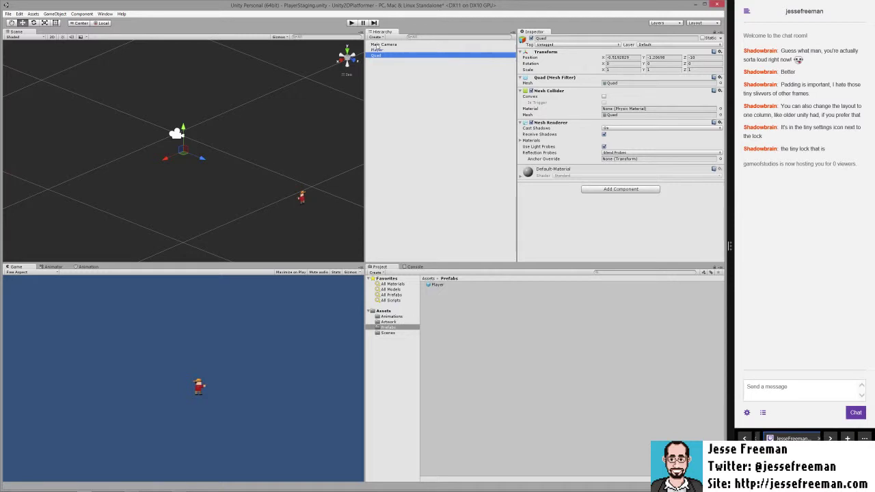
left_click(53, 36)
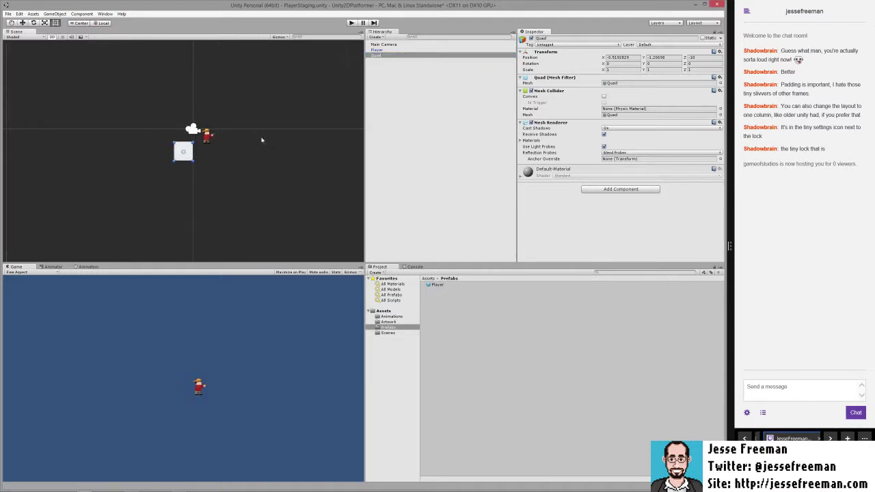
Step: Set the Quad's Z position to 0, matching the Player's depth
left_click(209, 136)
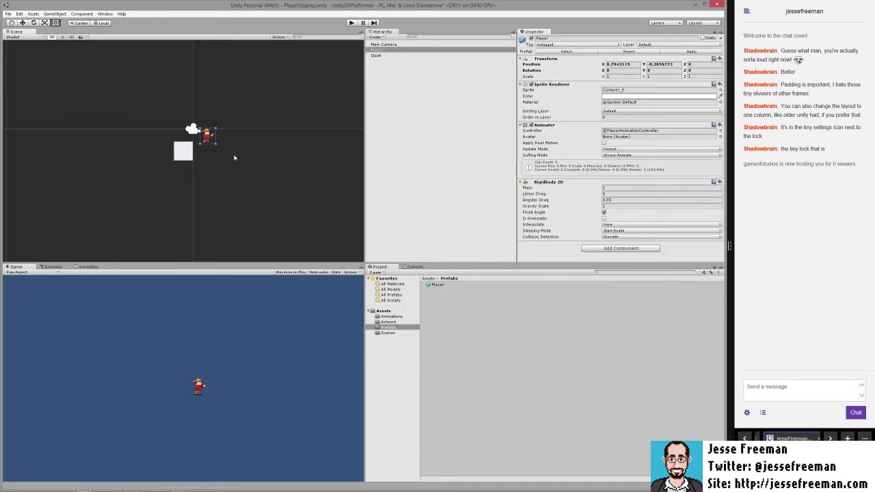
left_click(184, 152)
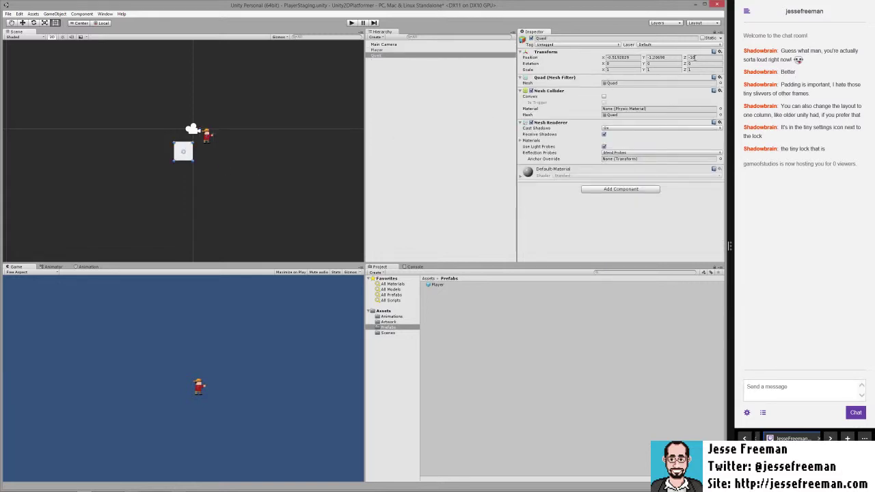
left_click(693, 57)
type("0")
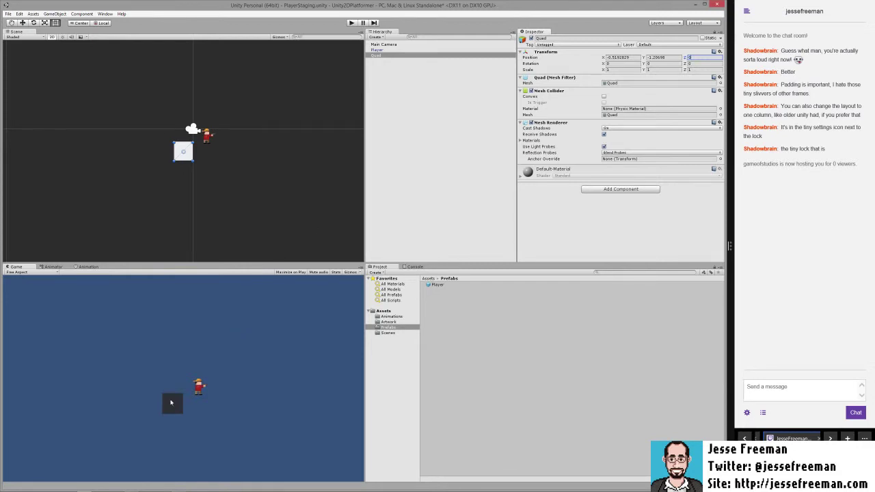